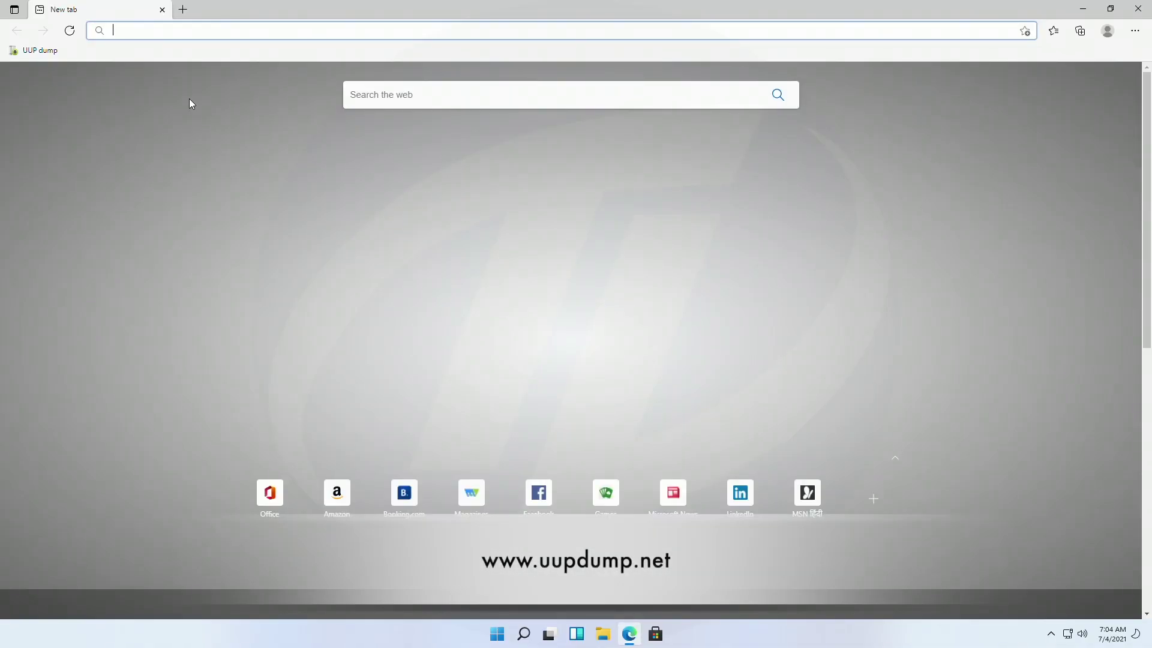
# Step: Open the Windows 11 Insider Preview 10.0.22000.51 (co_release) amd64 build from UUP dump's Dev Channel list
pyautogui.click(24, 51)
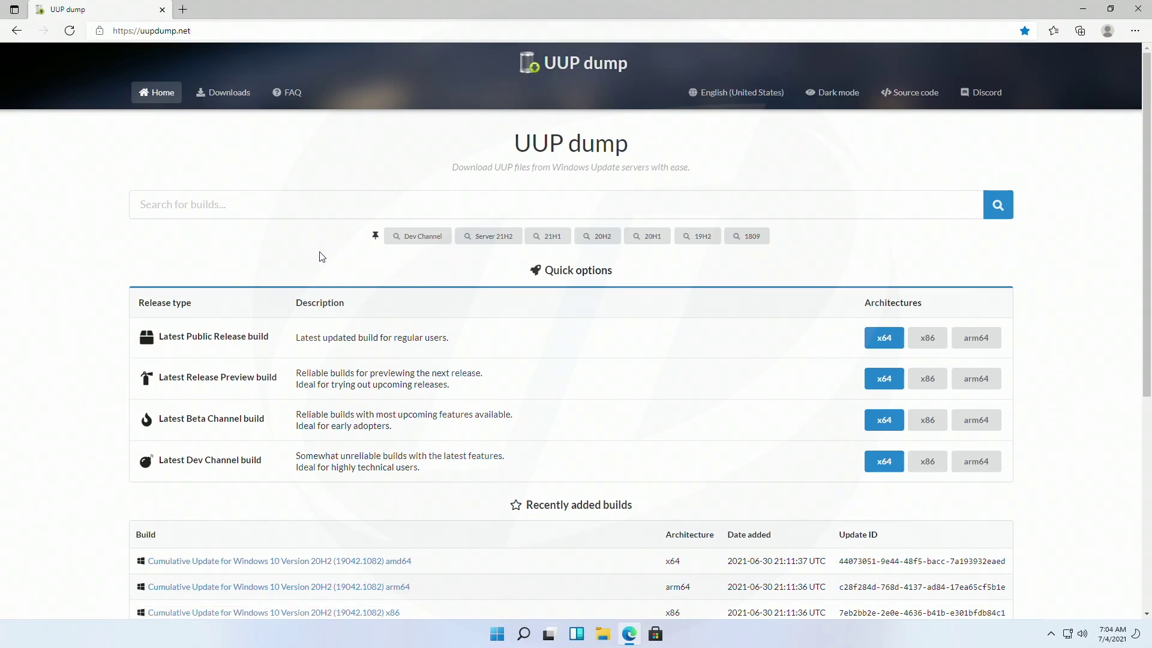
pyautogui.click(423, 238)
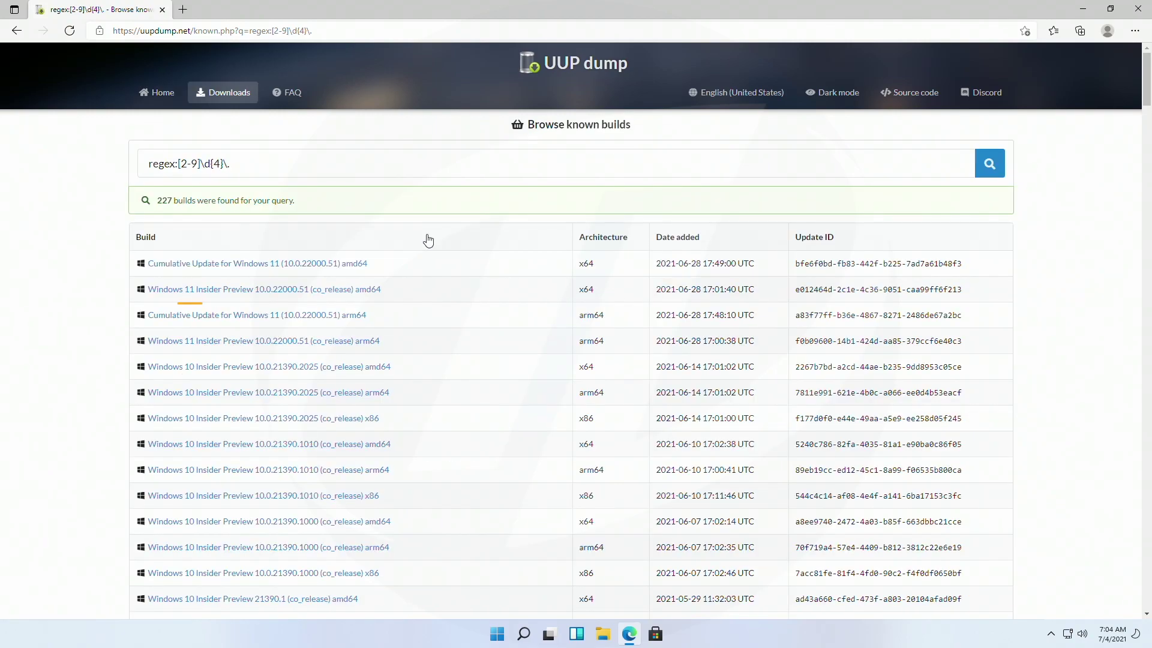
pyautogui.click(360, 292)
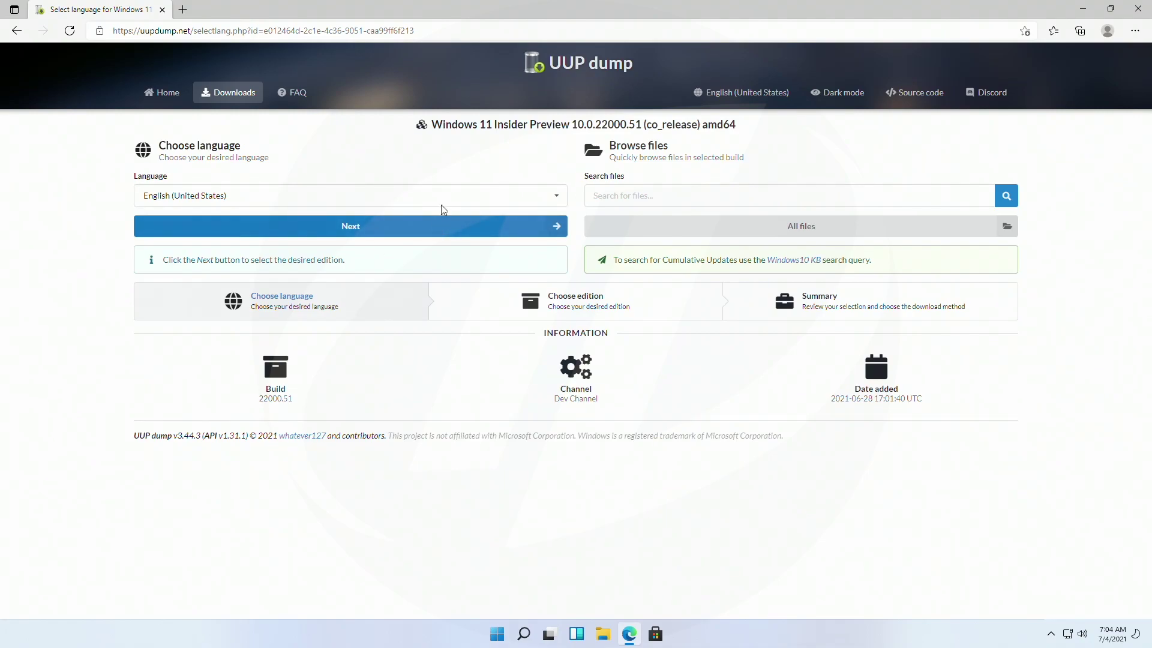
# Step: Keep English (United States) and select only Windows Pro, excluding Home, Home N, Pro N and Team
pyautogui.click(441, 232)
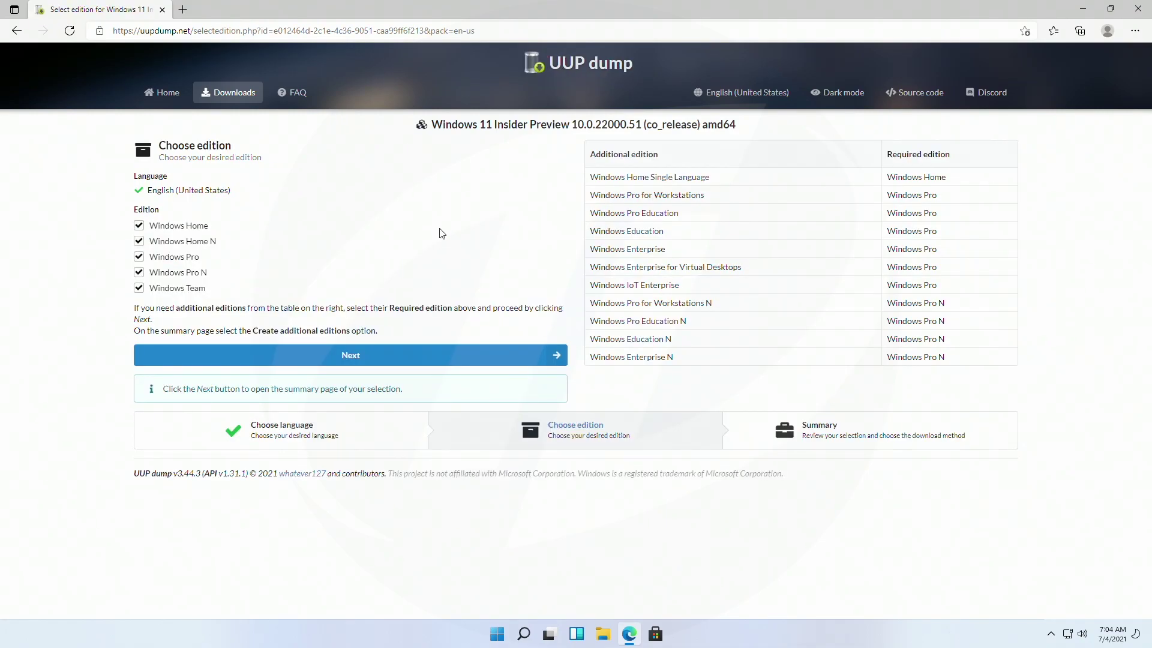
pyautogui.click(195, 227)
pyautogui.click(202, 243)
pyautogui.click(189, 273)
pyautogui.click(183, 292)
# Step: Create and download the Windows Pro package set to download and convert to ISO
pyautogui.click(307, 355)
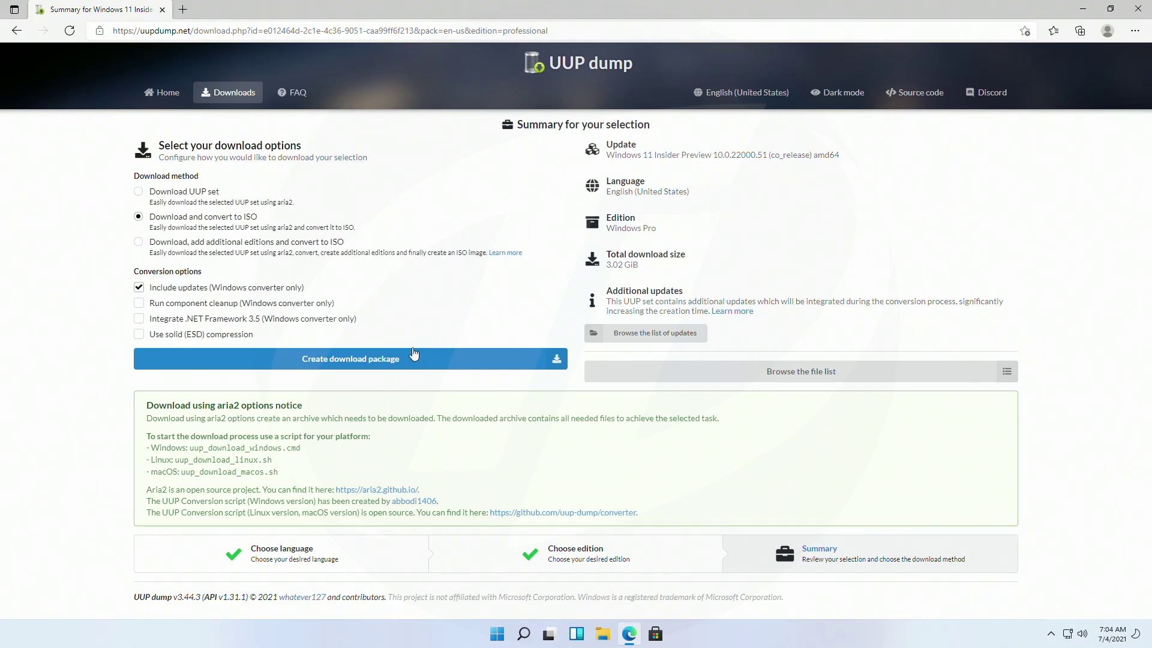
pyautogui.click(420, 359)
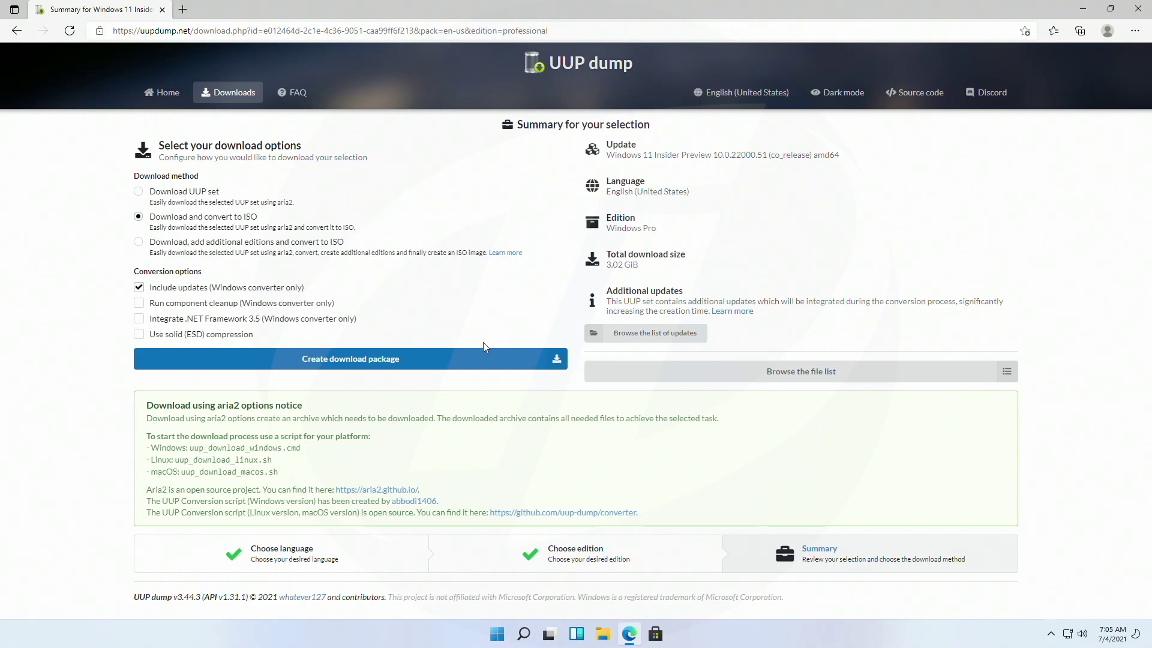
pyautogui.moveTo(954, 81)
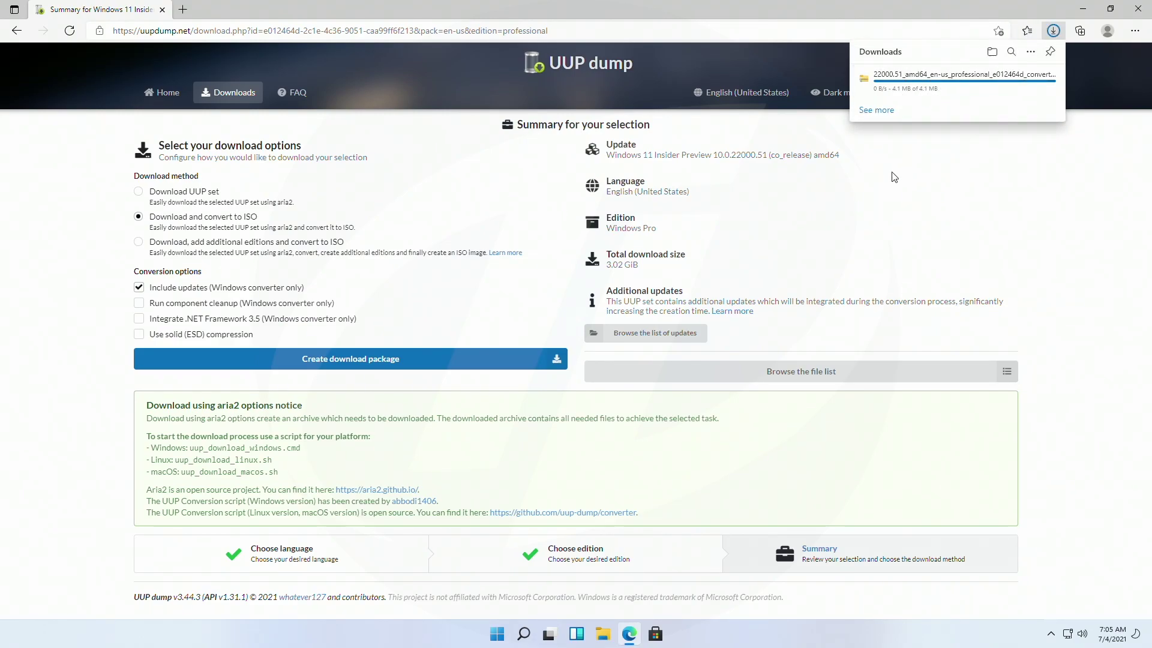
# Step: Open the downloaded package and a second File Explorer window on Local Disk (C:)
pyautogui.click(885, 85)
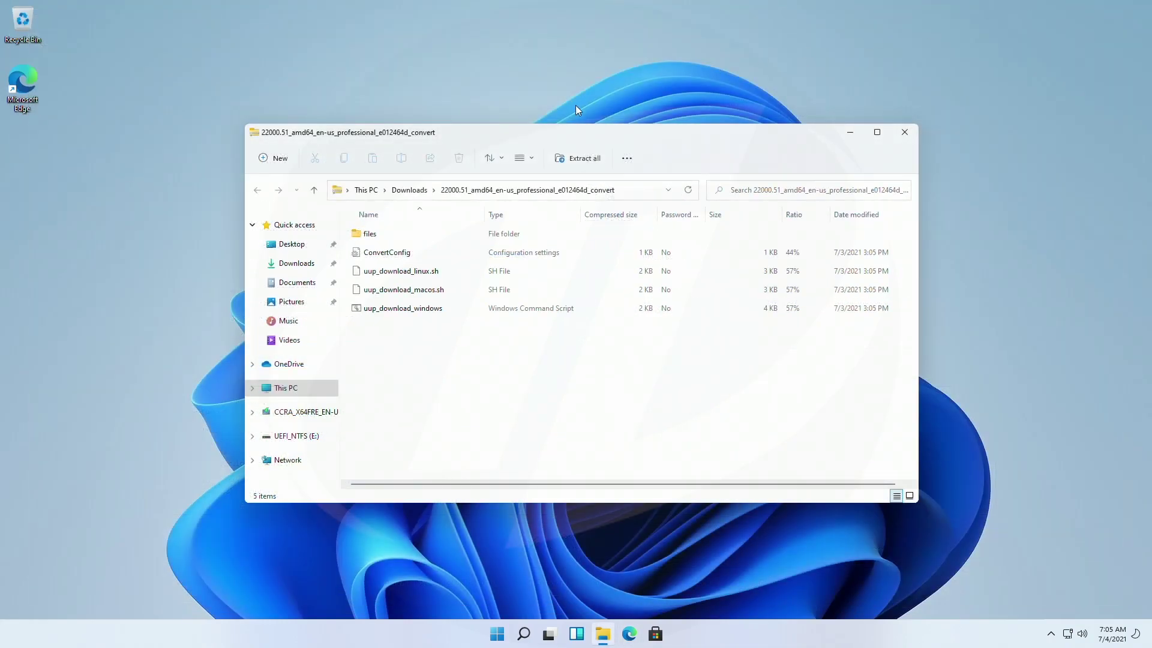
pyautogui.rightClick(603, 634)
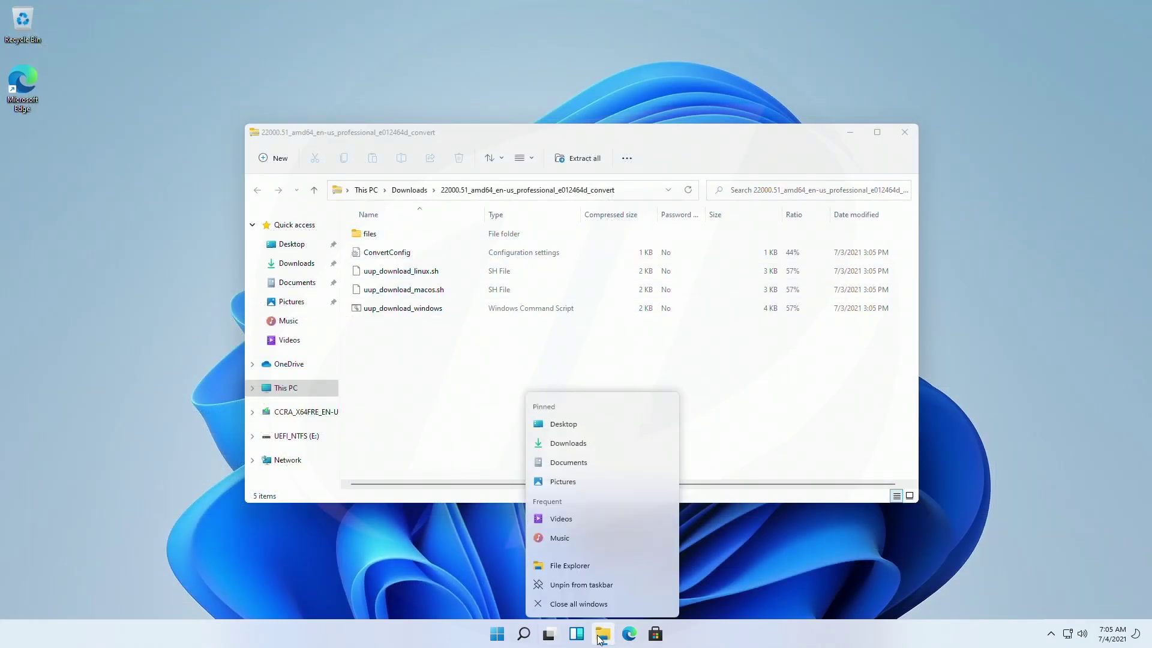
pyautogui.click(599, 563)
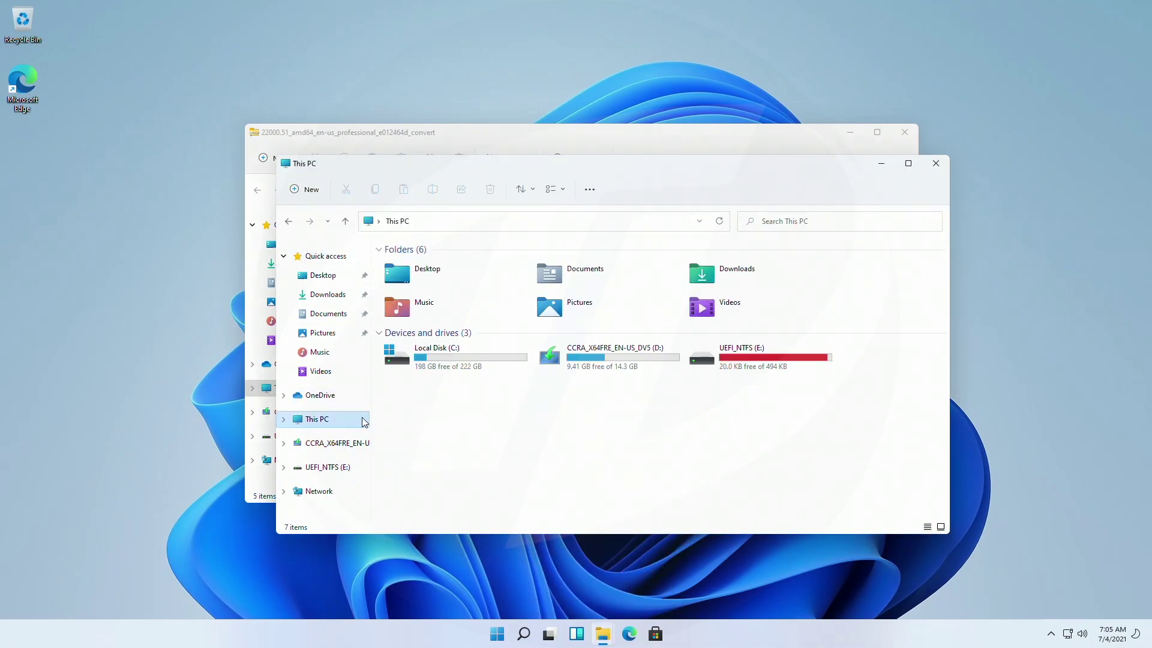
pyautogui.doubleClick(429, 372)
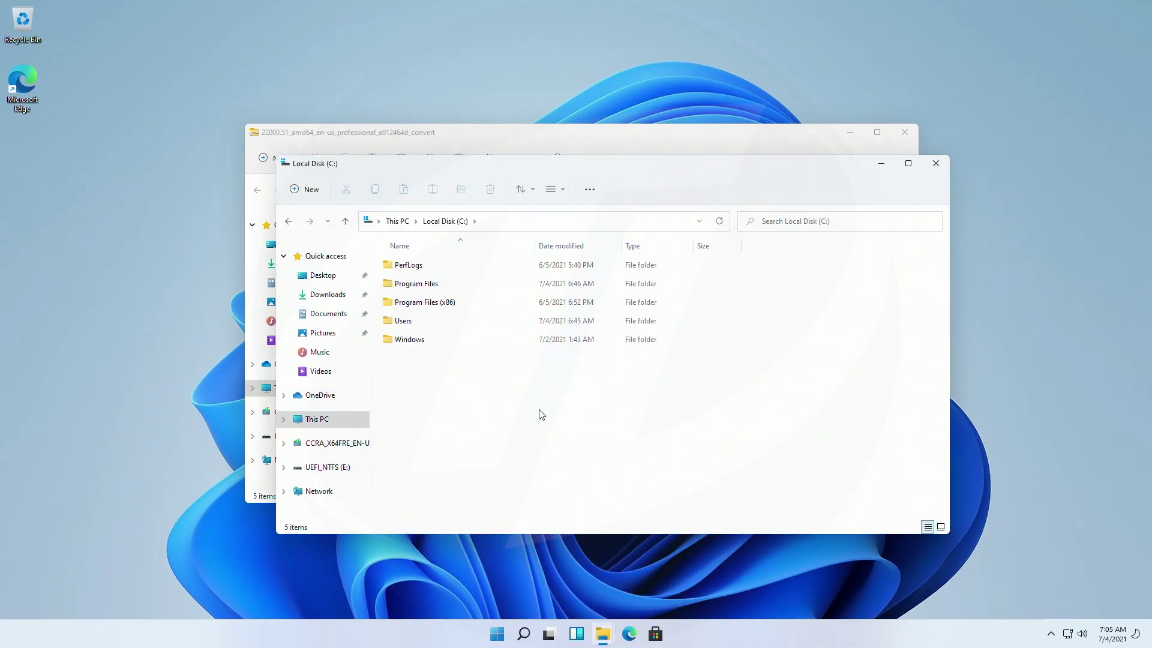
# Step: Create a new folder named A at the root of C: and open it
pyautogui.rightClick(541, 413)
pyautogui.moveTo(564, 503)
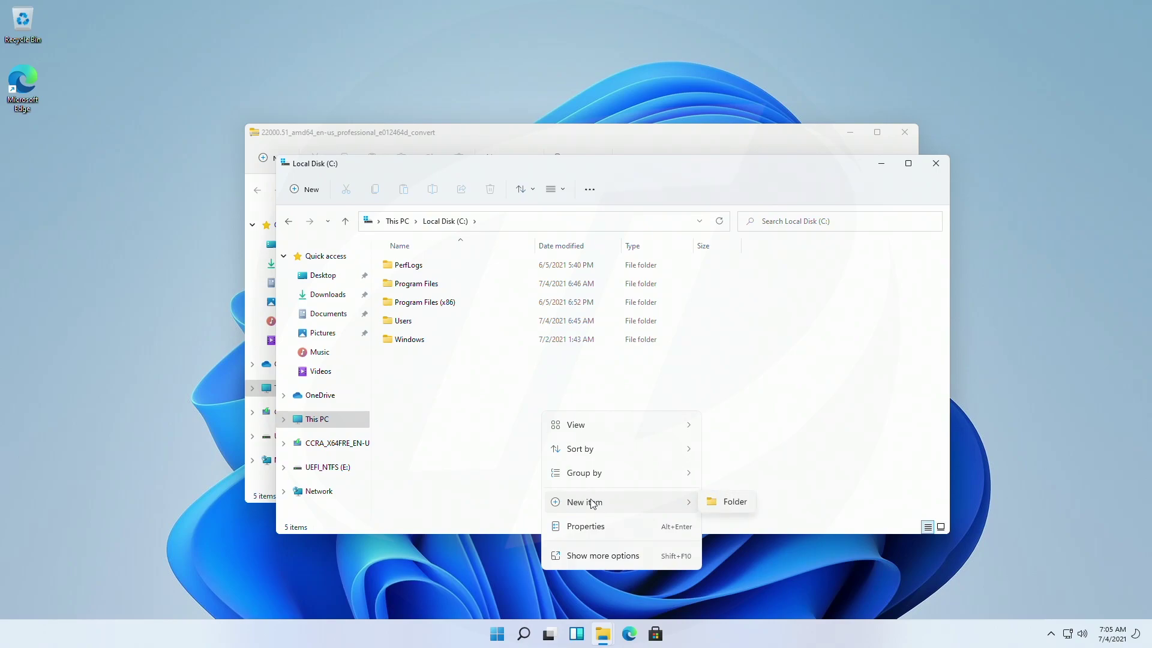
pyautogui.click(737, 508)
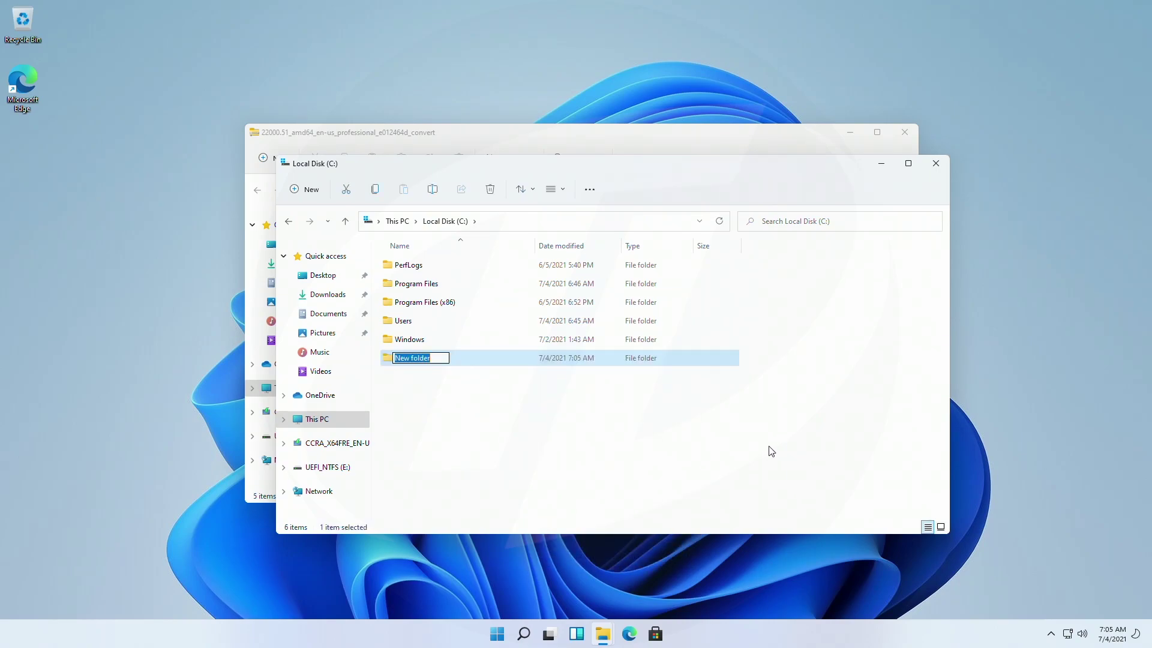
pyautogui.write('A')
pyautogui.click(610, 380)
pyautogui.doubleClick(576, 360)
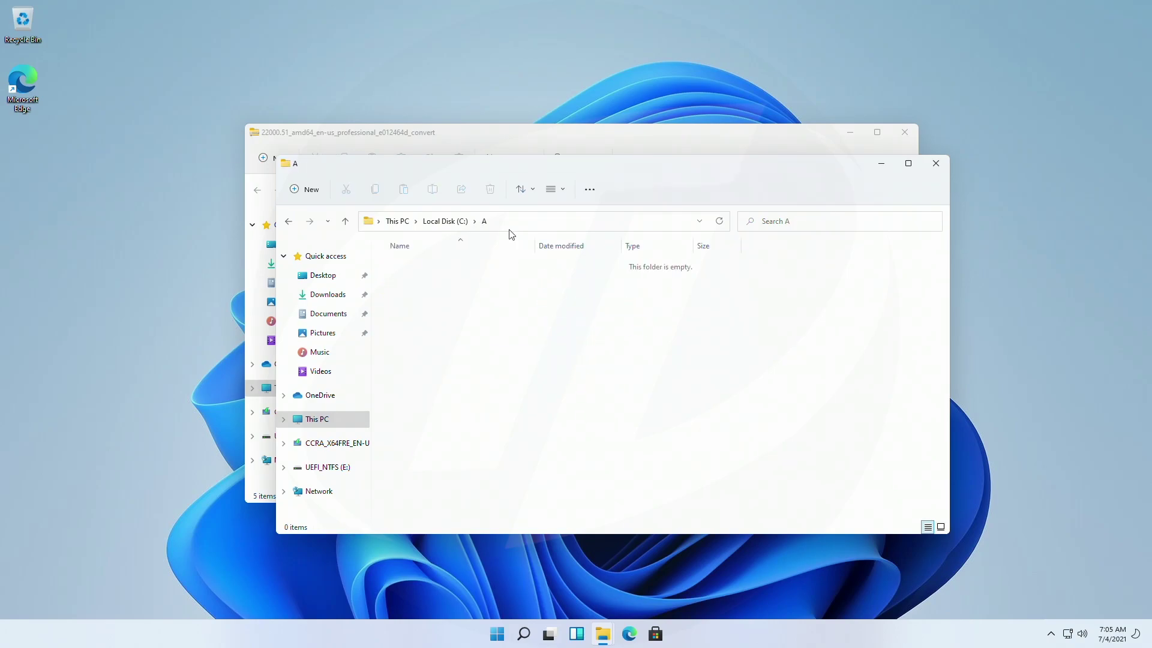
# Step: Select all five items in the package window, then close that window
pyautogui.click(509, 136)
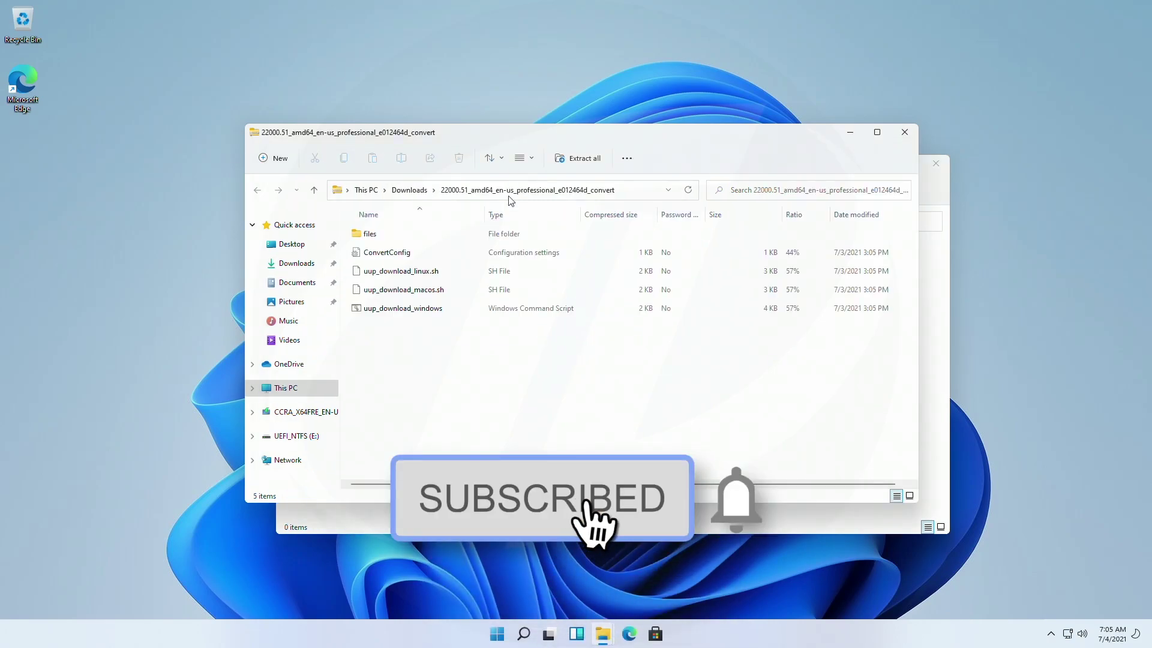
pyautogui.hotkey('ctrl', 'a')
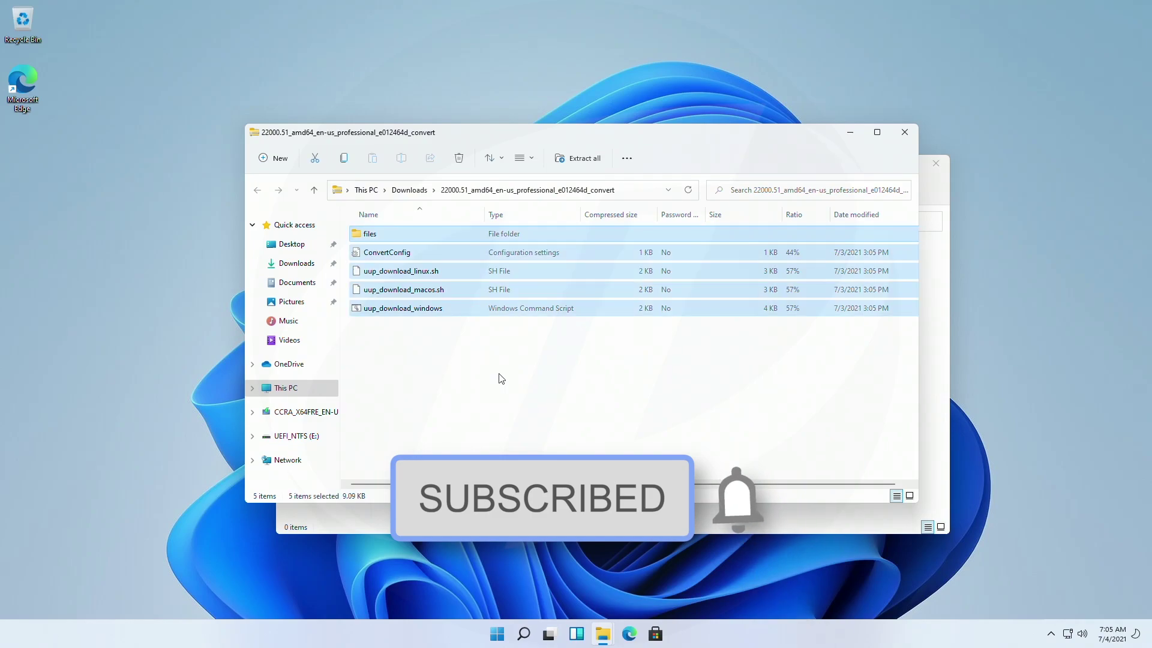
pyautogui.click(905, 132)
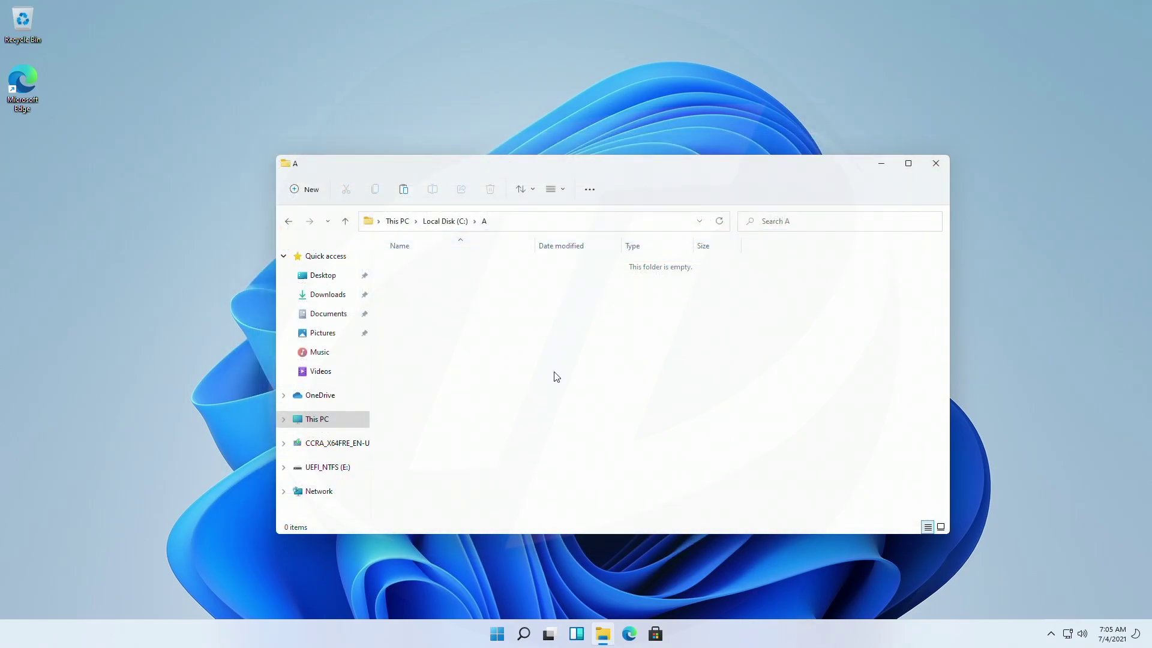
# Step: Paste the package items into folder A and run uup_download_windows, declining the UAC prompt
pyautogui.hotkey('ctrl', 'v')
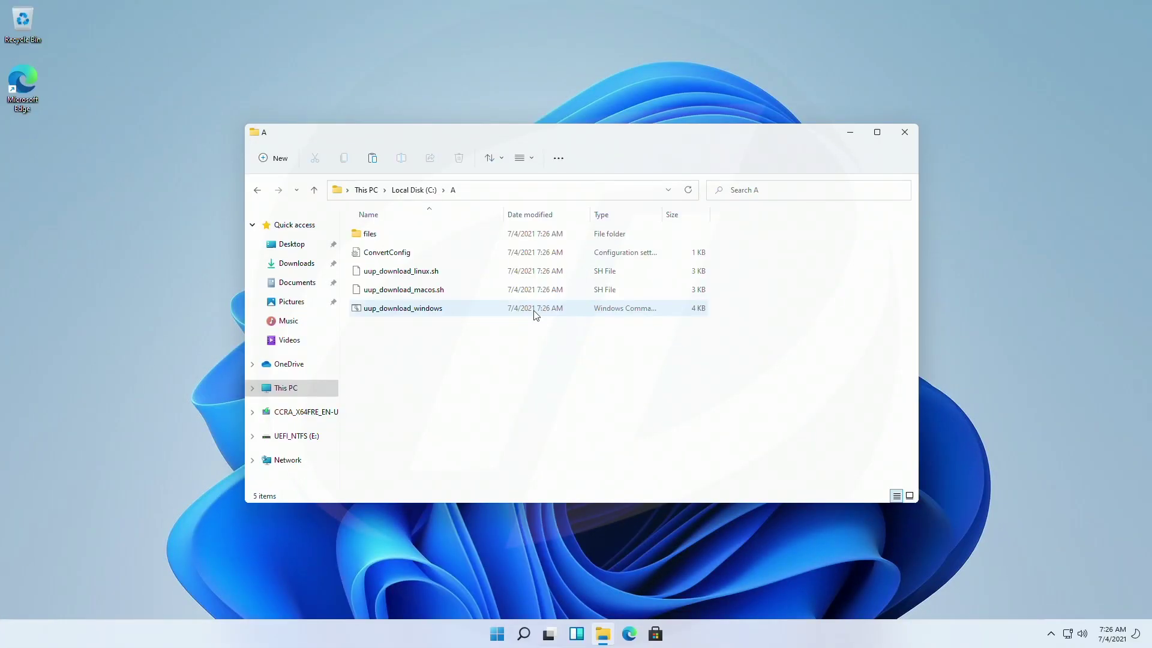
pyautogui.doubleClick(535, 308)
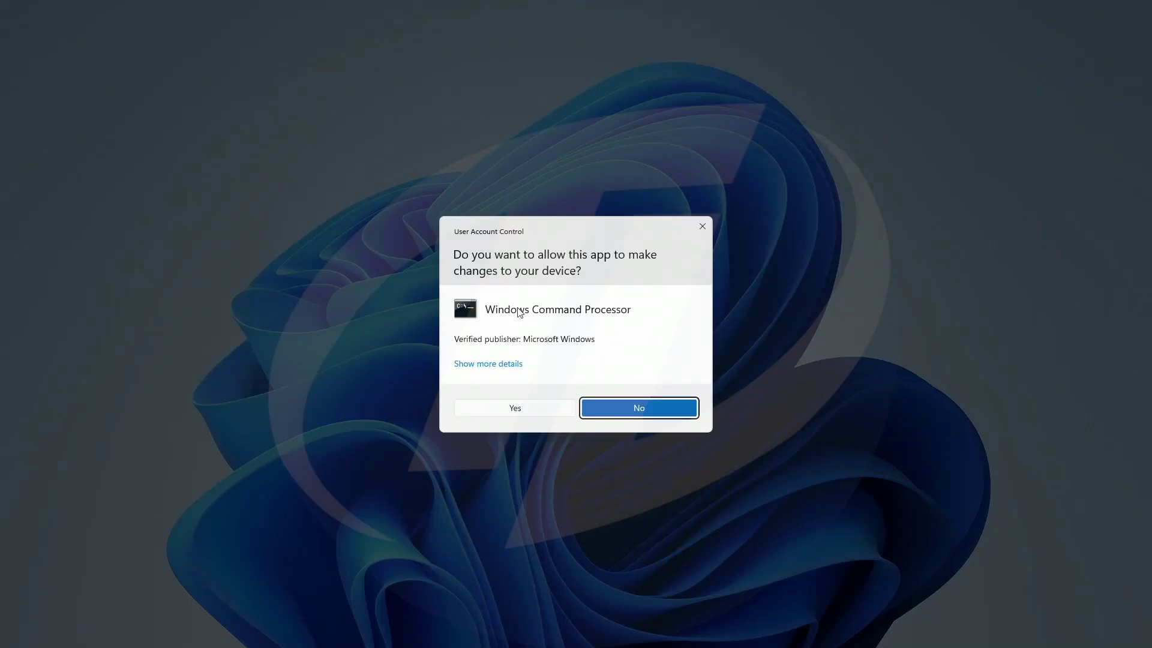
pyautogui.click(495, 411)
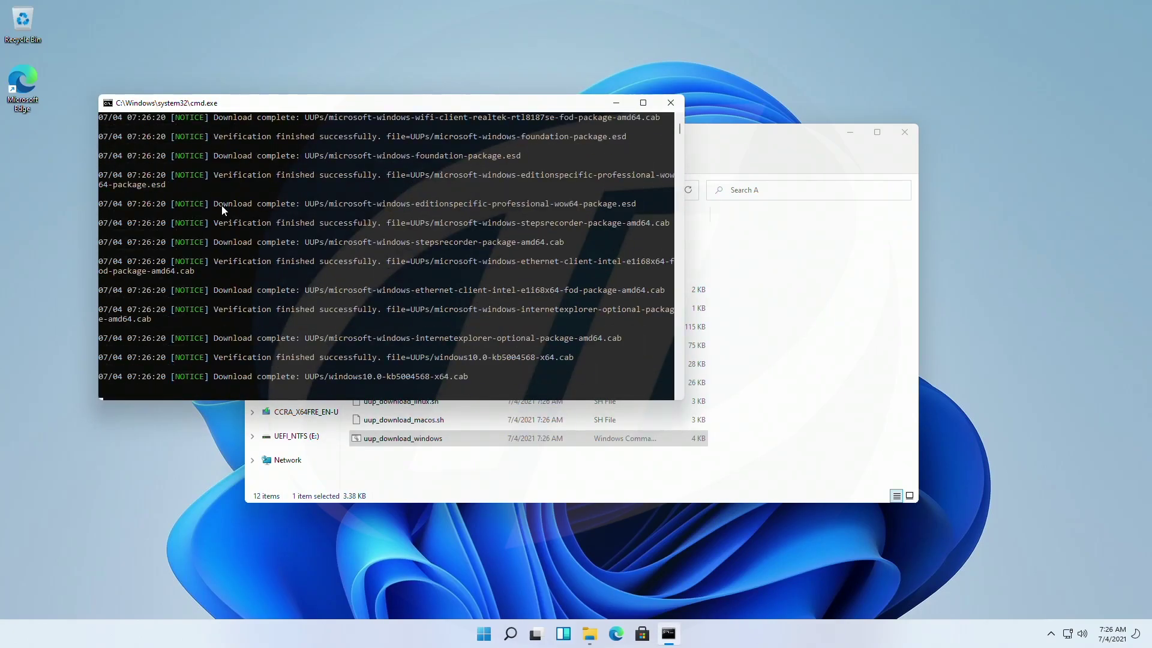
pyautogui.click(465, 490)
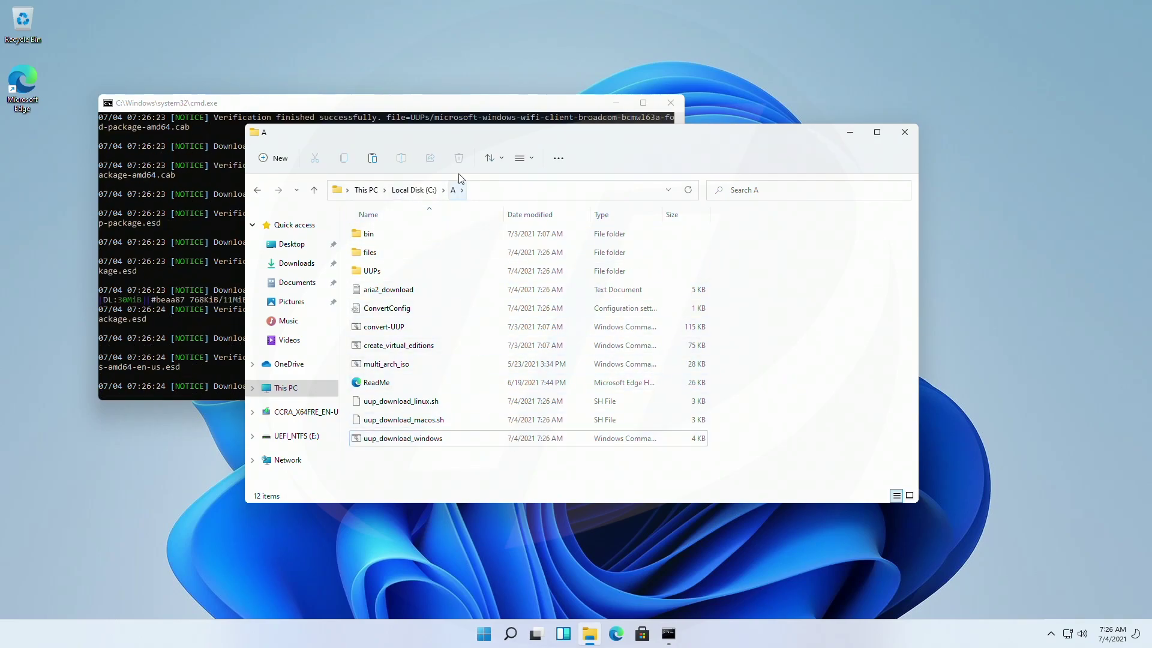
pyautogui.click(246, 108)
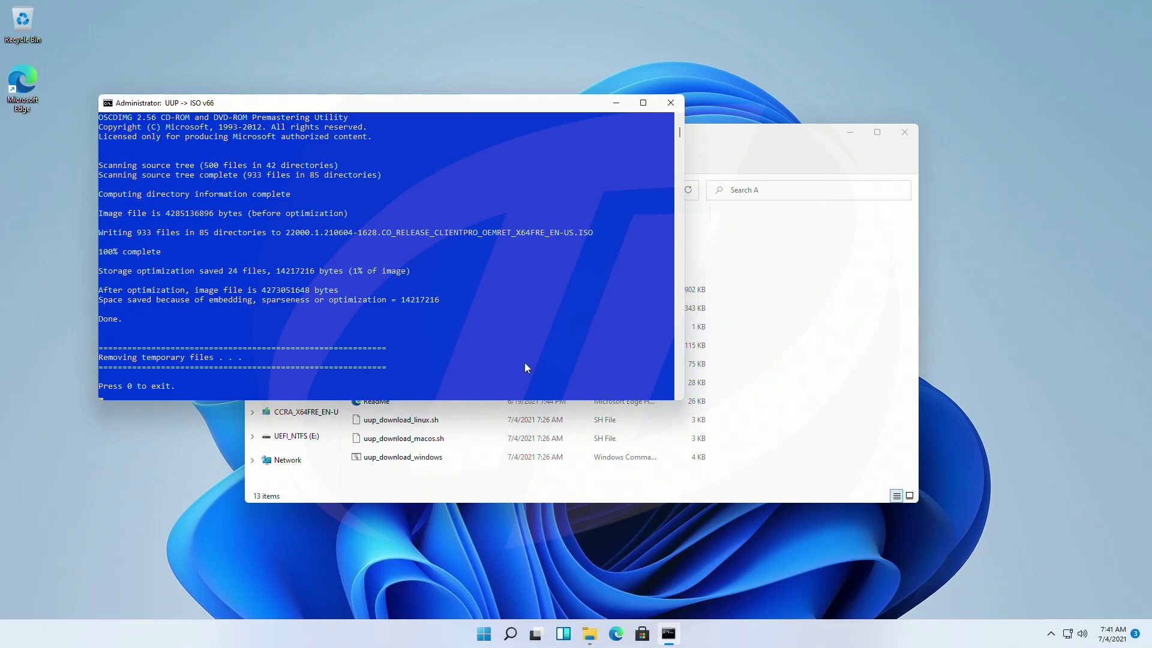
# Step: Close the console, mount the new ISO from C:\A as DVD Drive (F:), and launch setup, declining UAC
pyautogui.press('0')
pyautogui.click(463, 294)
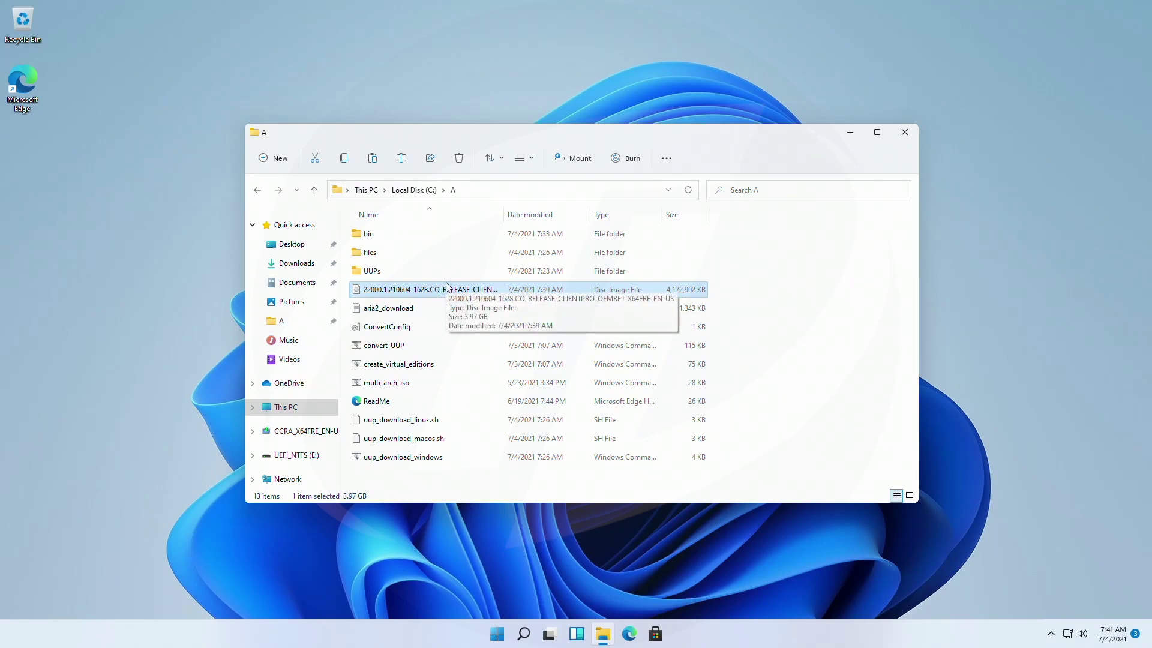
pyautogui.doubleClick(463, 294)
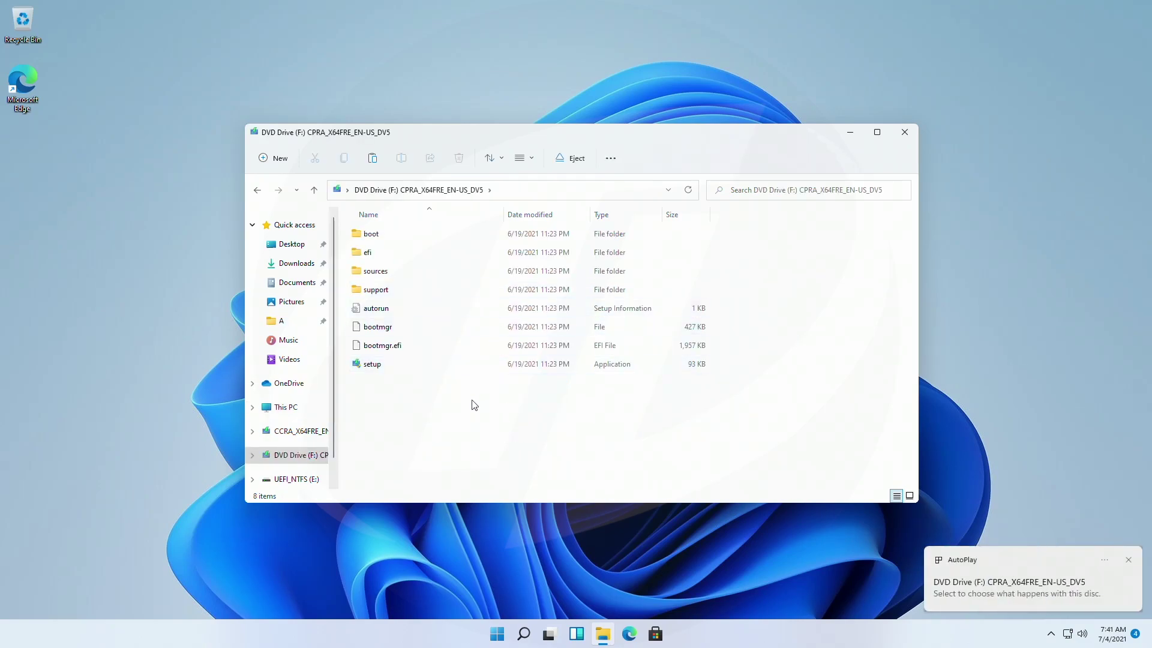
pyautogui.doubleClick(532, 367)
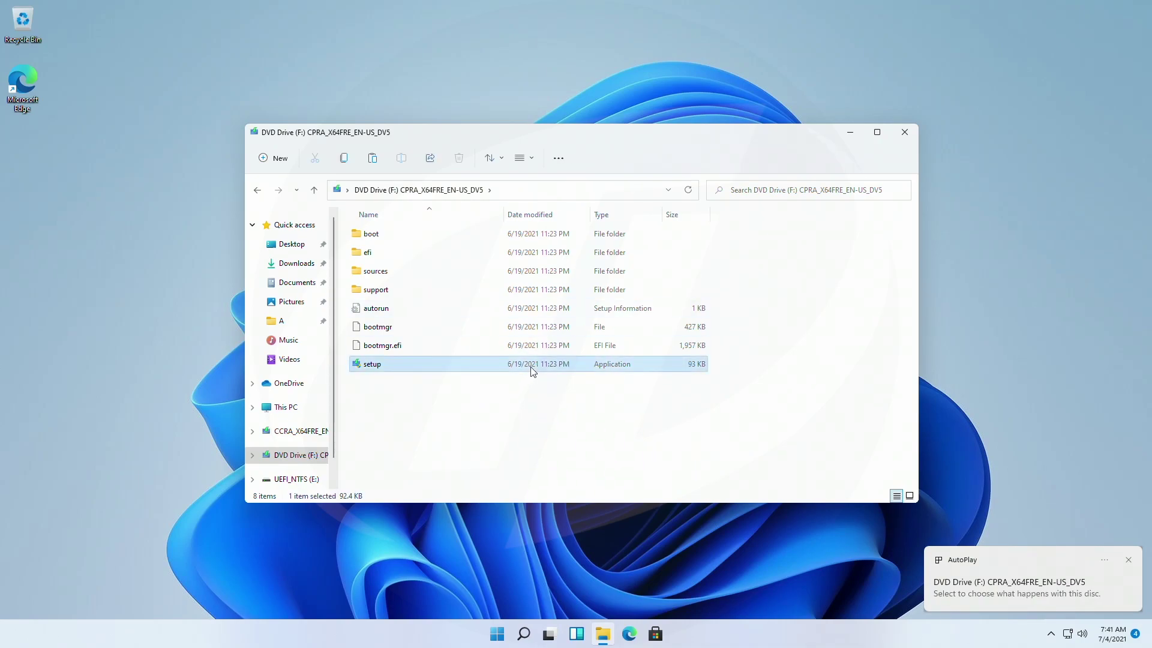
pyautogui.click(518, 412)
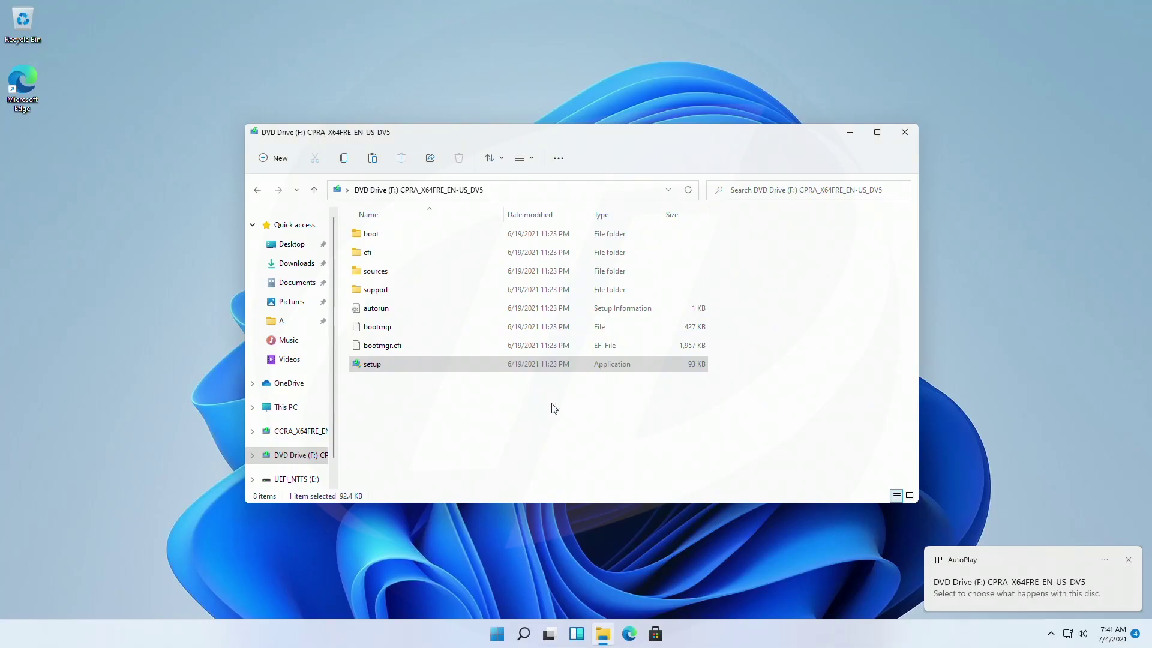